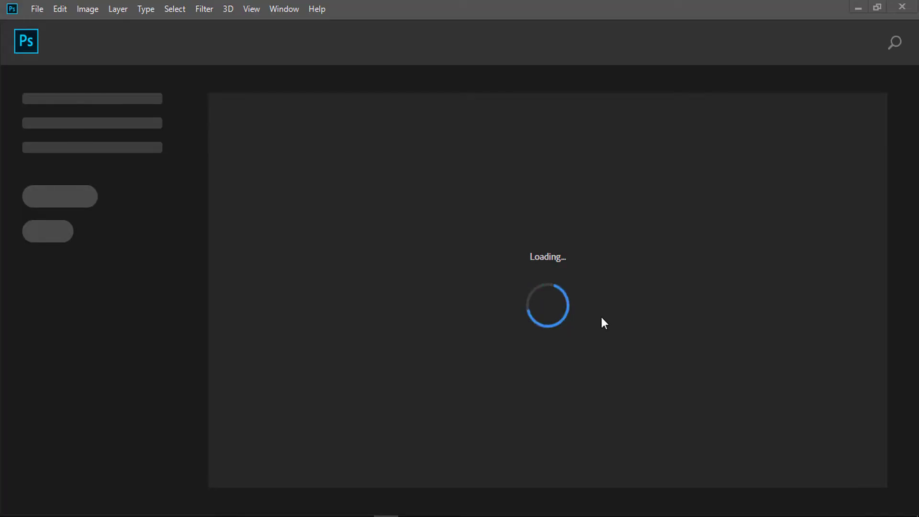
# Step: Start a new 1280 × 720 px document and clear its old resolution value
pyautogui.click(35, 9)
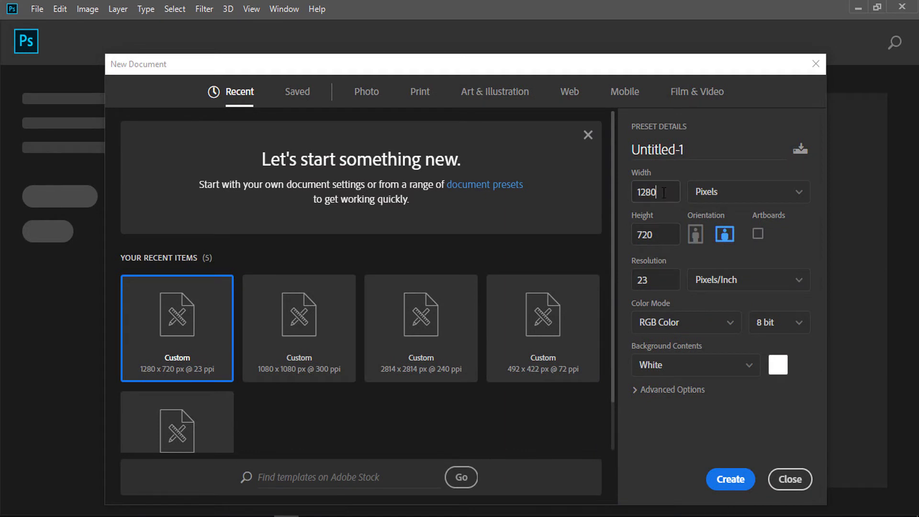
pyautogui.doubleClick(664, 193)
pyautogui.doubleClick(644, 234)
pyautogui.click(637, 282)
pyautogui.press('BackSpace')
pyautogui.press('BackSpace')
# Step: Create the document at 30 ppi and start an empty text line on the canvas's left side
pyautogui.write('300')
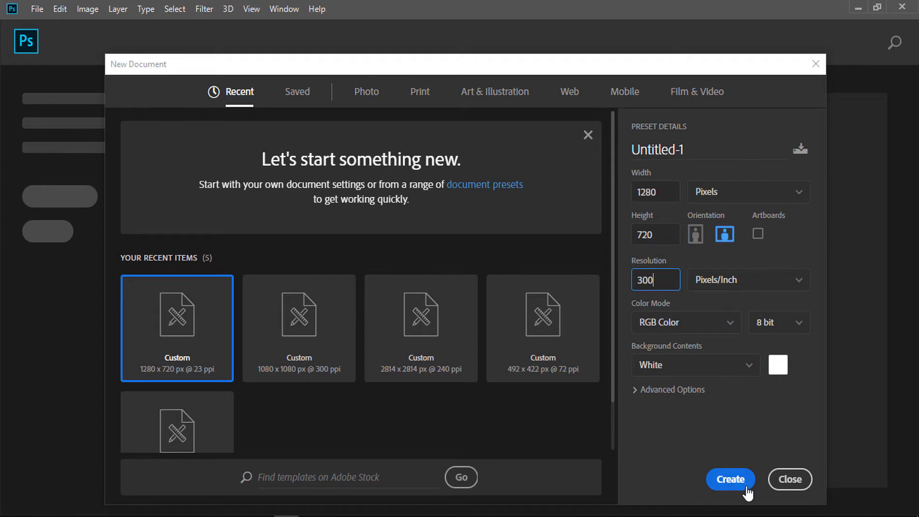
pyautogui.click(745, 487)
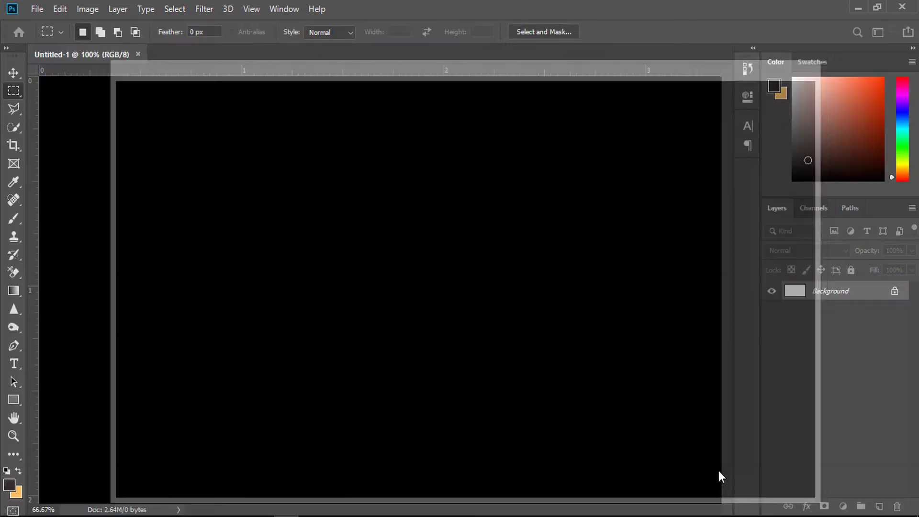
pyautogui.click(14, 364)
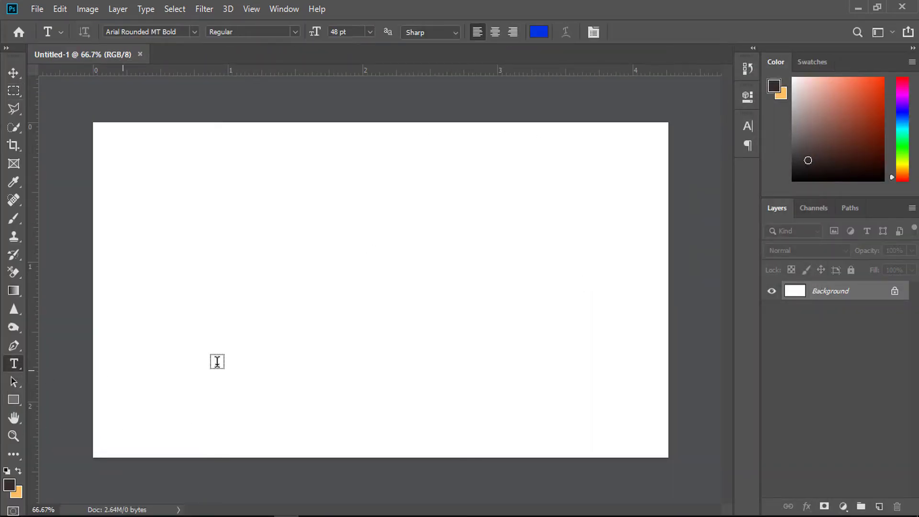
pyautogui.click(217, 336)
pyautogui.press('Delete')
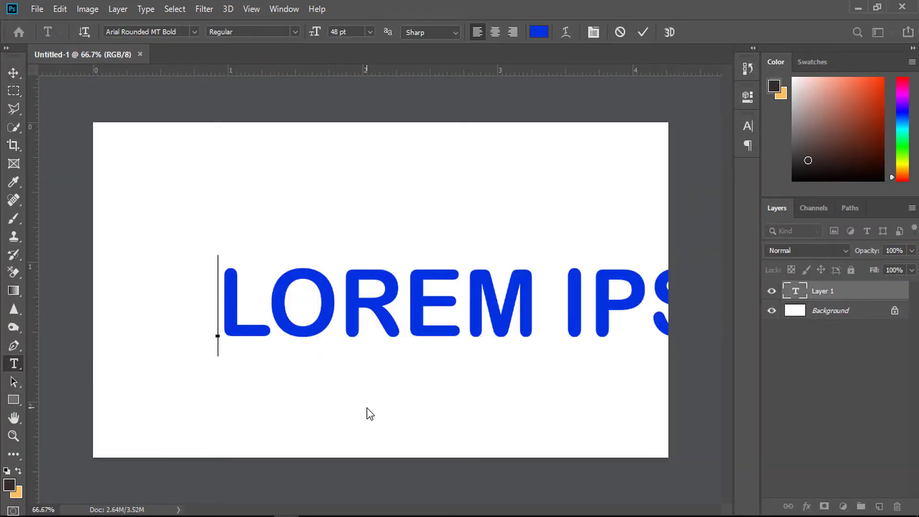
# Step: Set the font size to 36 pt and type CREATIVE
pyautogui.click(370, 32)
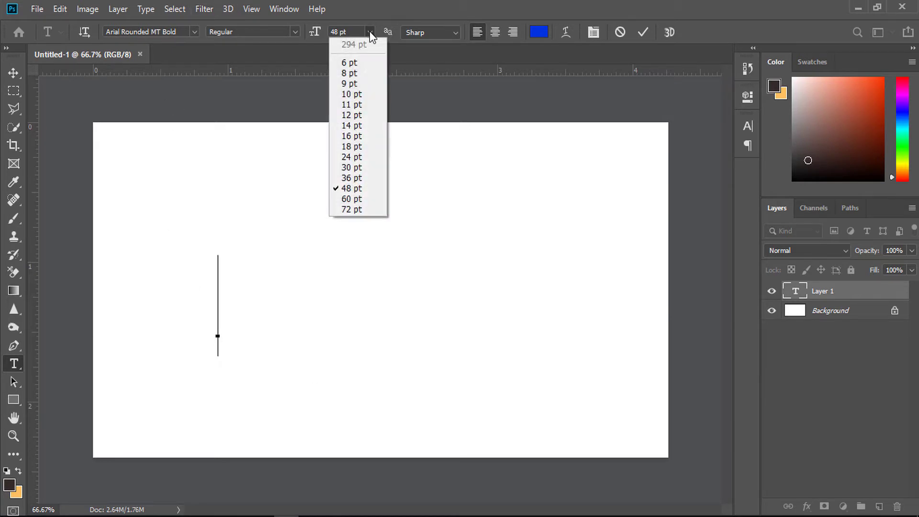
pyautogui.click(361, 178)
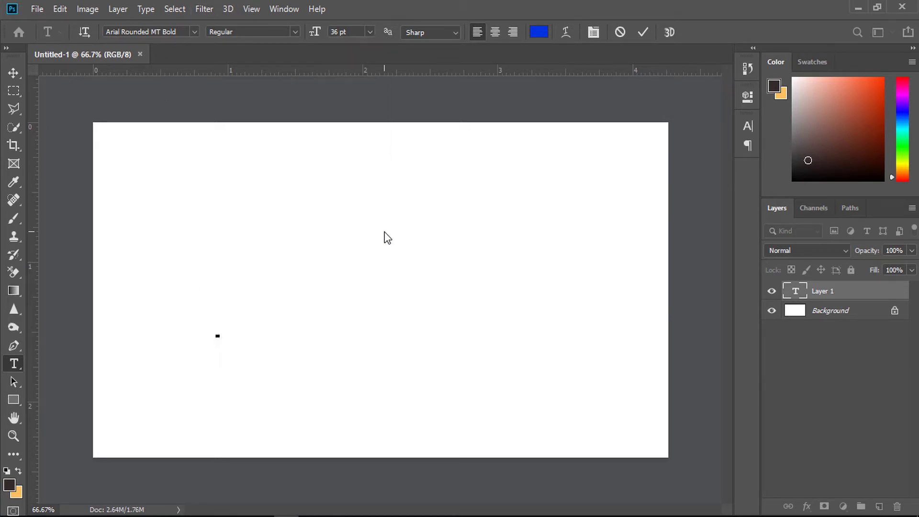
pyautogui.write('C')
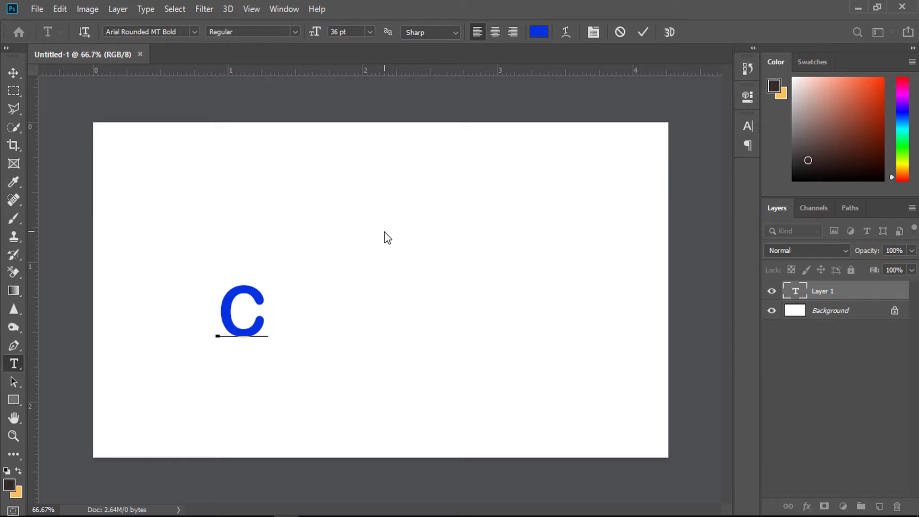
pyautogui.write('RA')
pyautogui.press('BackSpace')
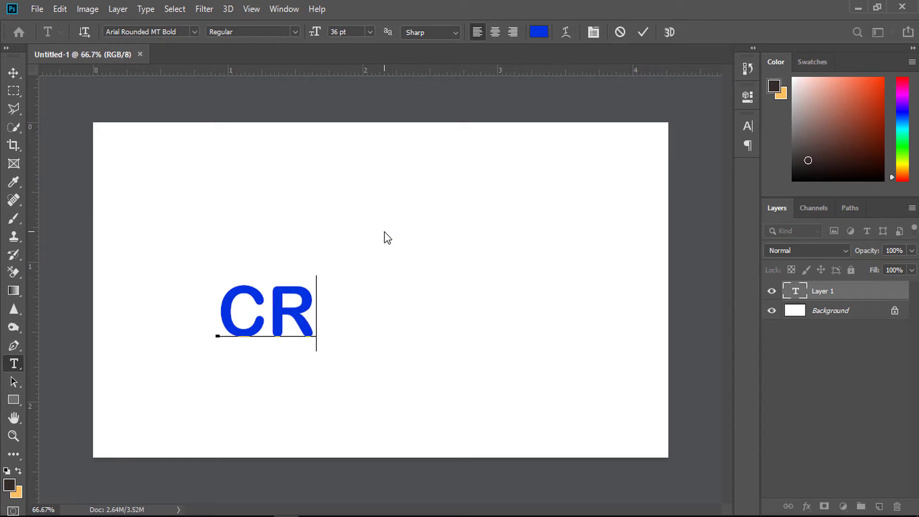
pyautogui.write('EATIVE')
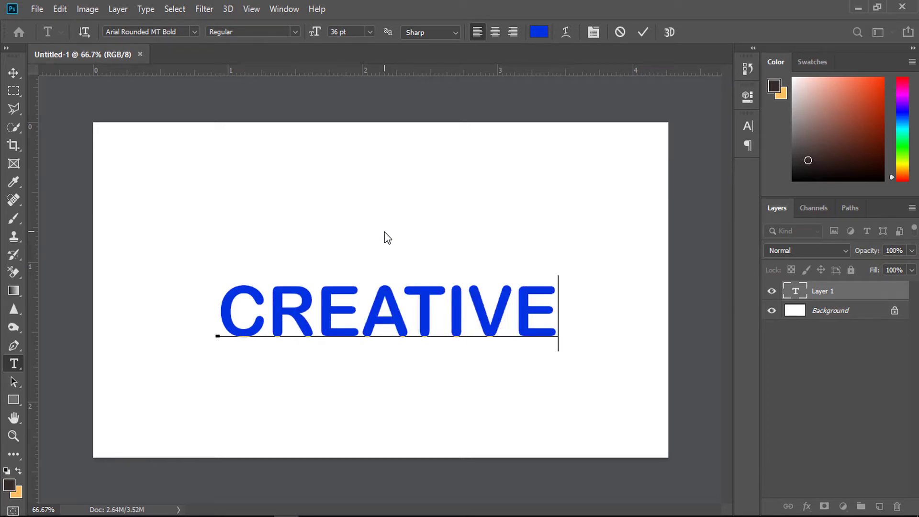
# Step: Make all the CREATIVE text 48 pt and colour it black (#000000)
pyautogui.hotkey('ctrl', 'a')
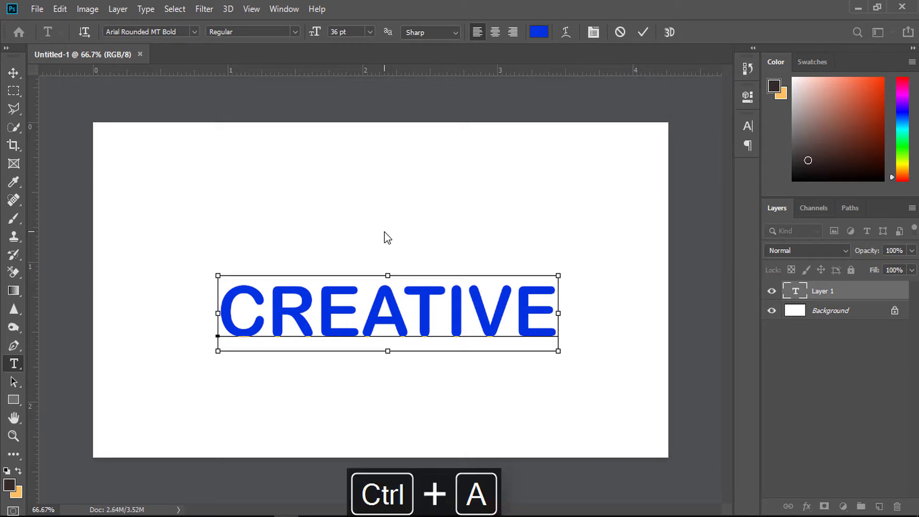
pyautogui.click(753, 123)
pyautogui.click(650, 162)
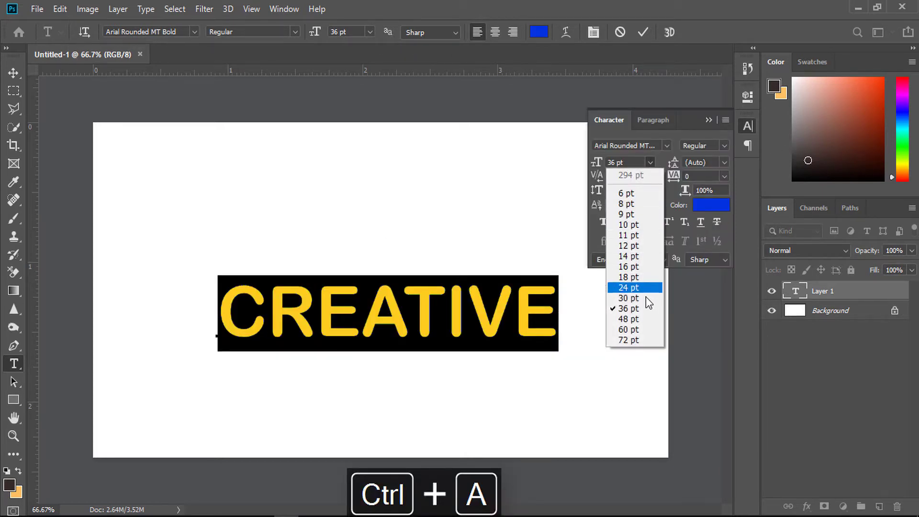
pyautogui.click(640, 318)
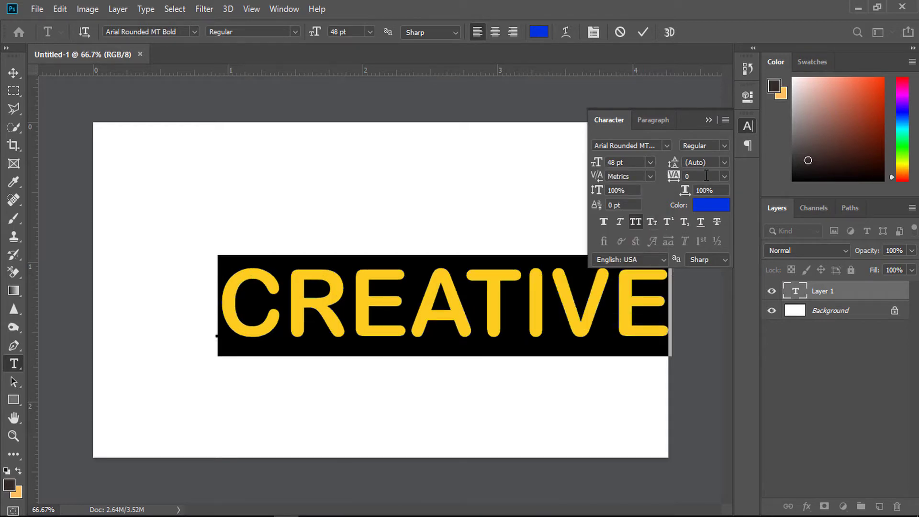
pyautogui.click(721, 209)
pyautogui.write('000000')
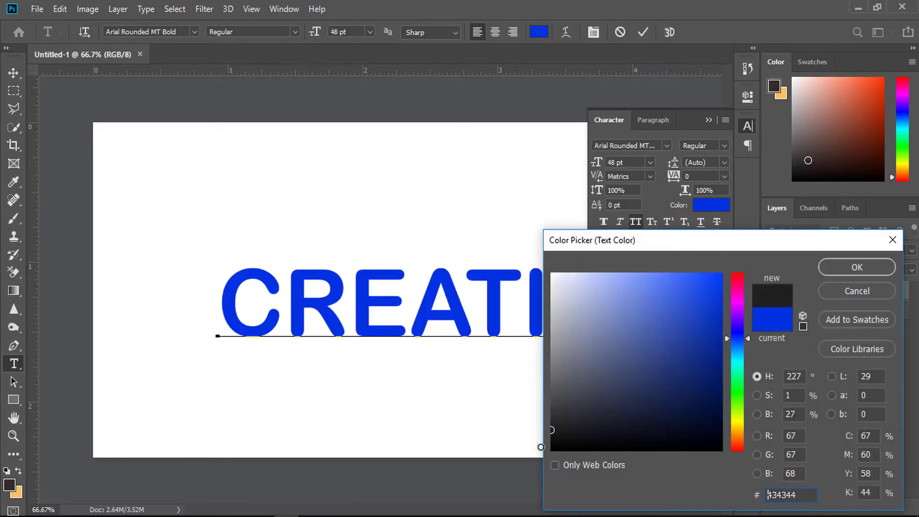
pyautogui.click(850, 271)
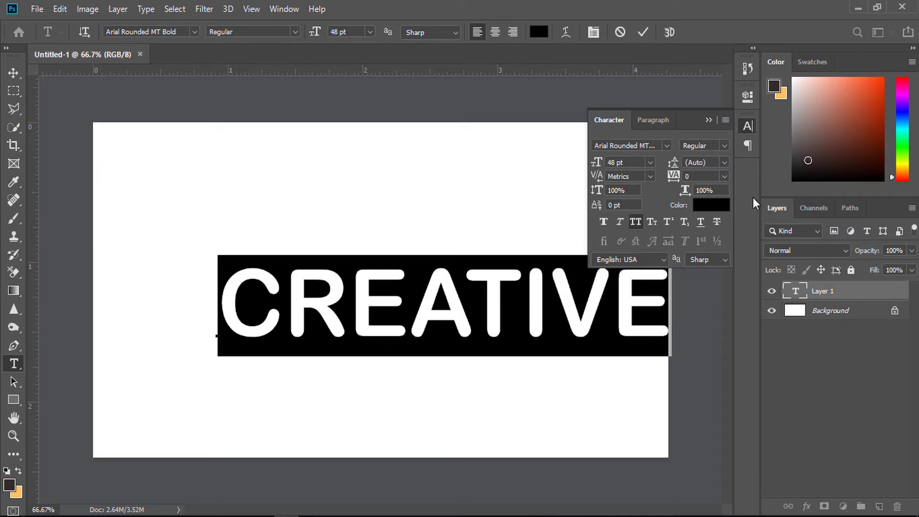
# Step: Commit the text, shift CREATIVE left toward the centre, and set tracking to 5
pyautogui.click(13, 72)
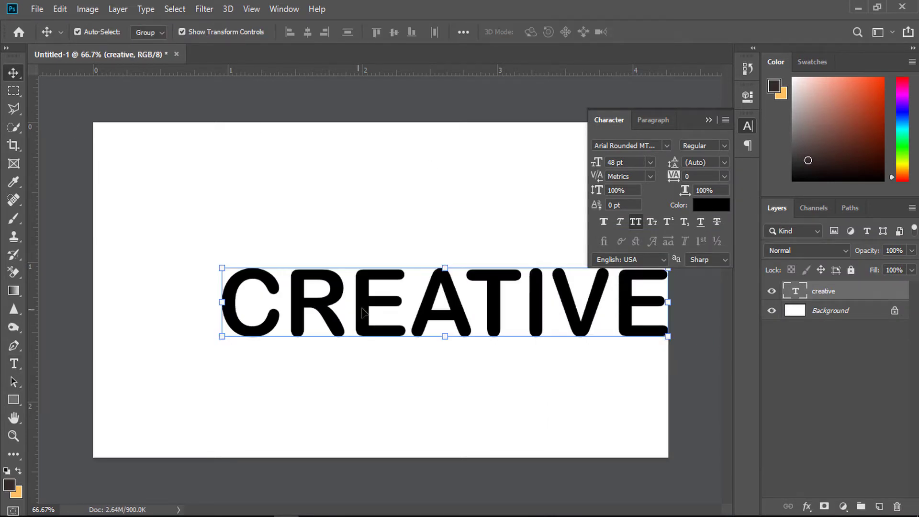
pyautogui.moveTo(369, 306)
pyautogui.mouseDown()
pyautogui.moveTo(323, 307)
pyautogui.moveTo(312, 291)
pyautogui.mouseUp()
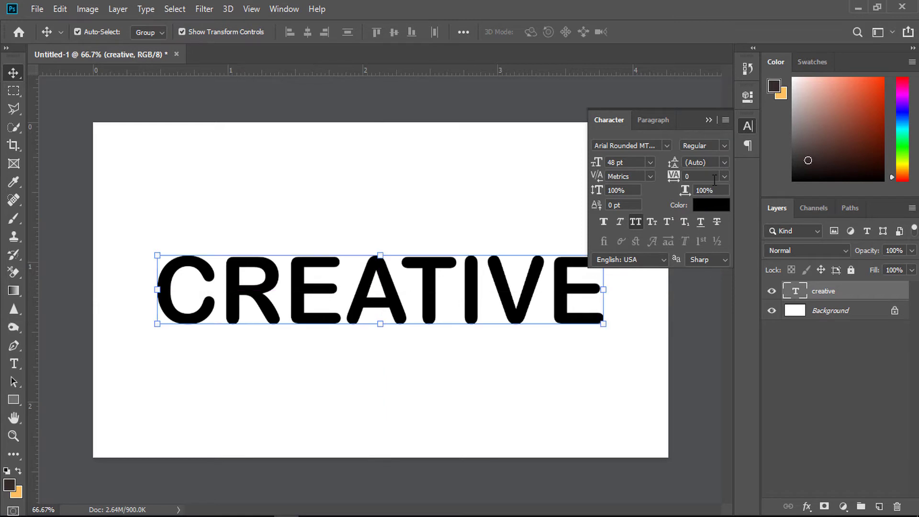
pyautogui.click(724, 176)
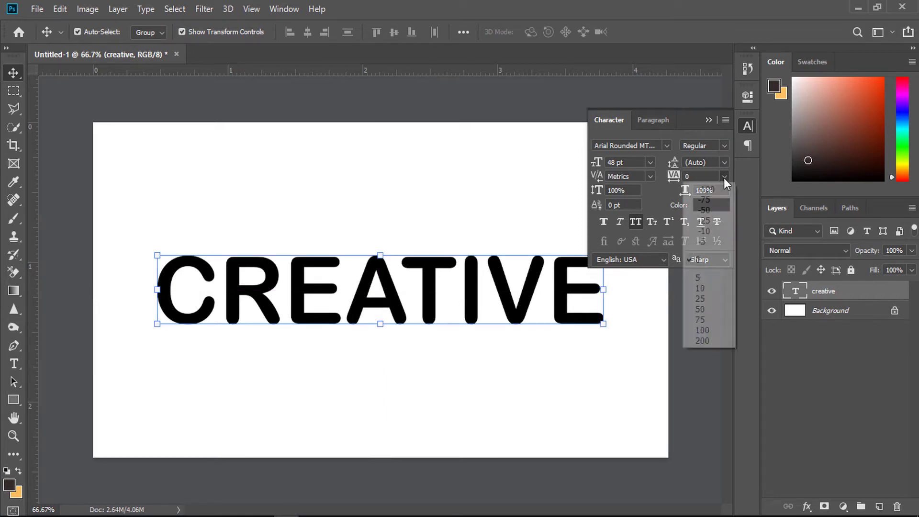
pyautogui.click(709, 277)
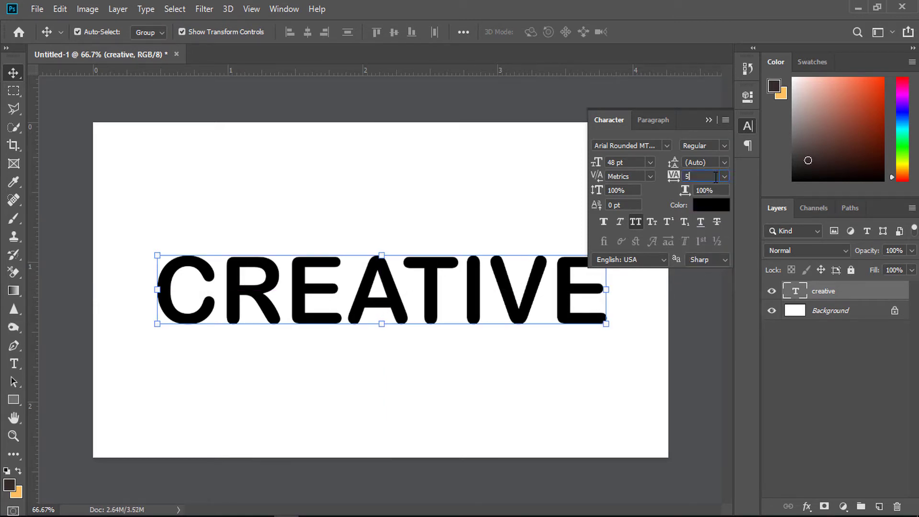
# Step: Widen the tracking to 25, nudge the word slightly left, and collapse the Character panel
pyautogui.click(720, 176)
pyautogui.click(719, 280)
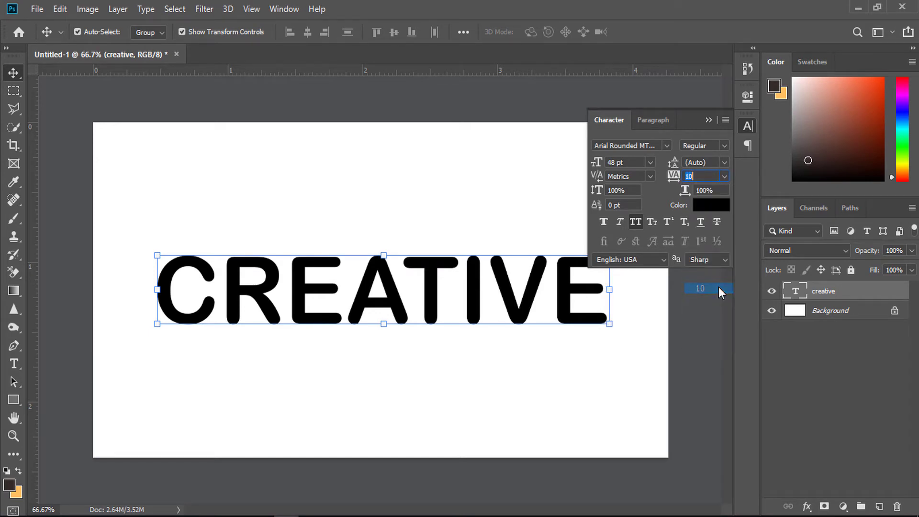
pyautogui.click(727, 177)
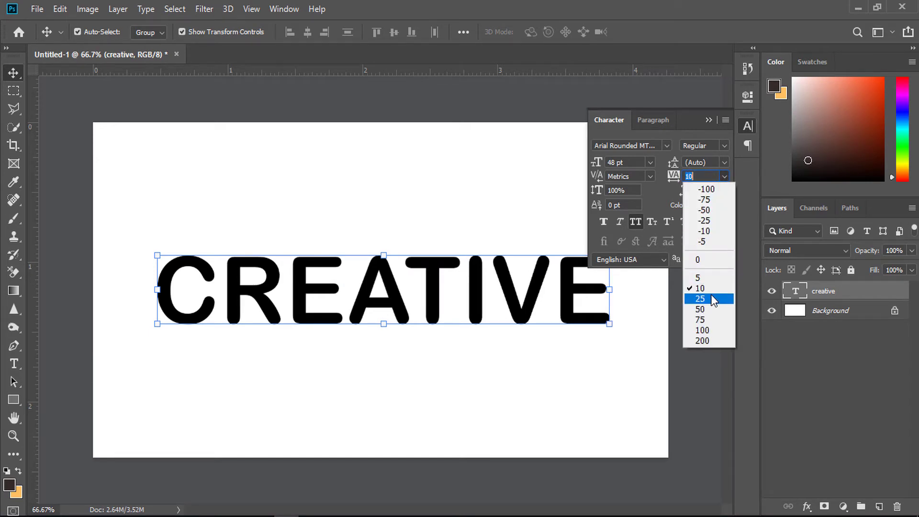
pyautogui.click(712, 293)
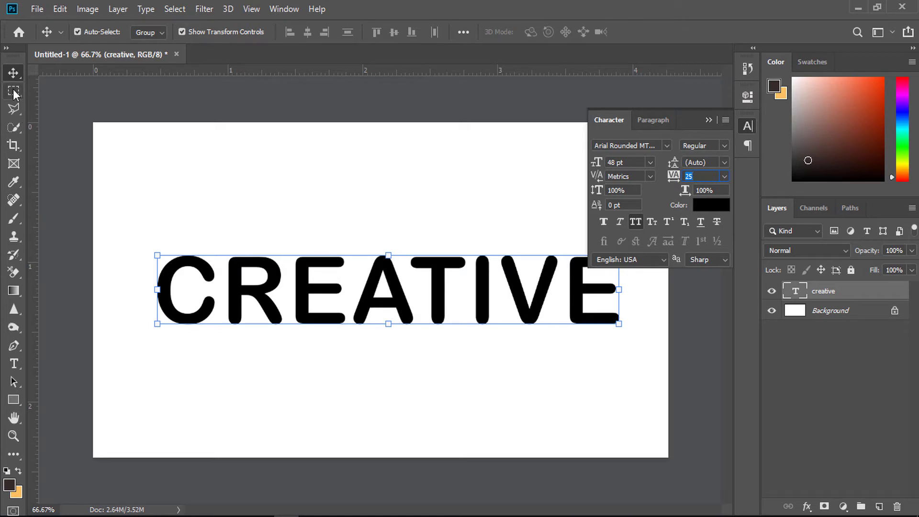
pyautogui.moveTo(378, 313); pyautogui.dragTo(374, 314)
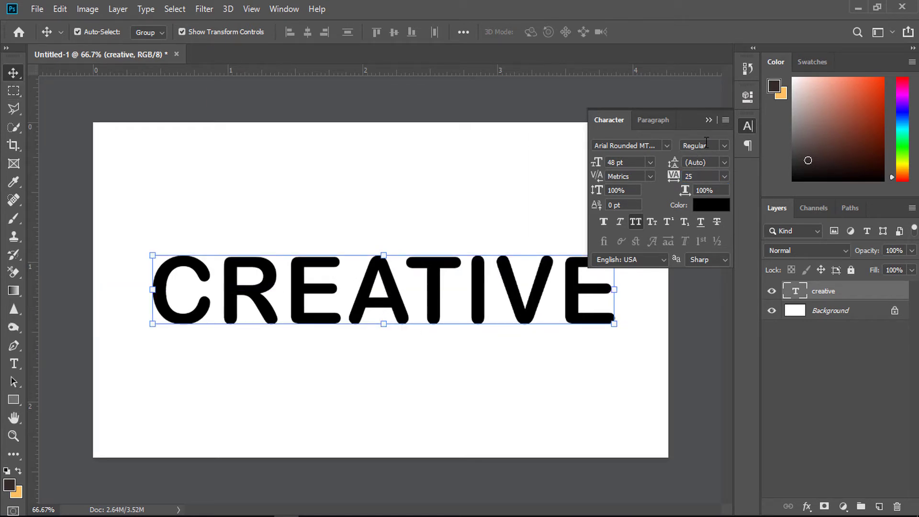
pyautogui.click(708, 120)
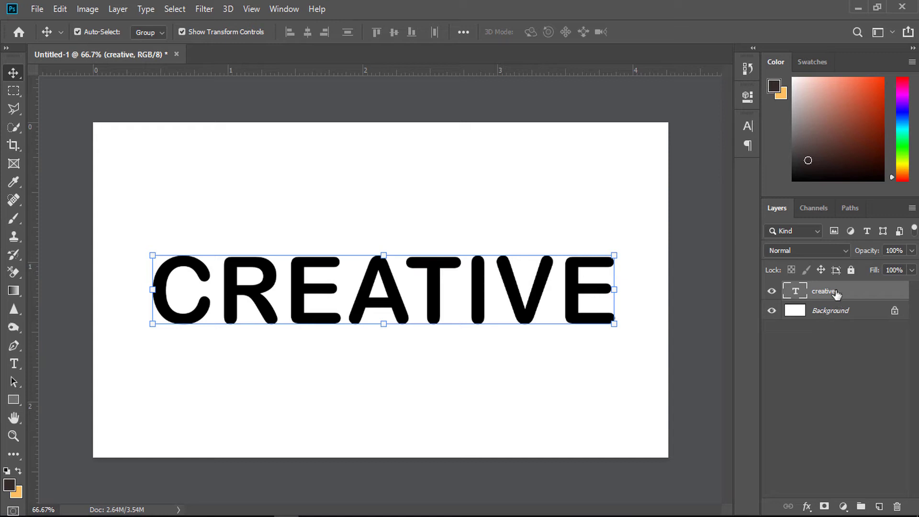
# Step: Duplicate the creative text layer and start editing the copy's text
pyautogui.moveTo(836, 293); pyautogui.dragTo(879, 506)
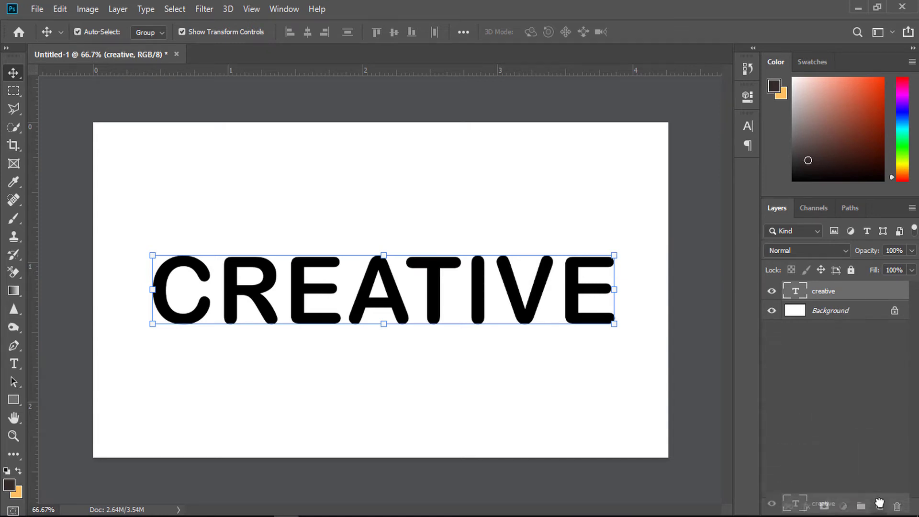
pyautogui.click(819, 316)
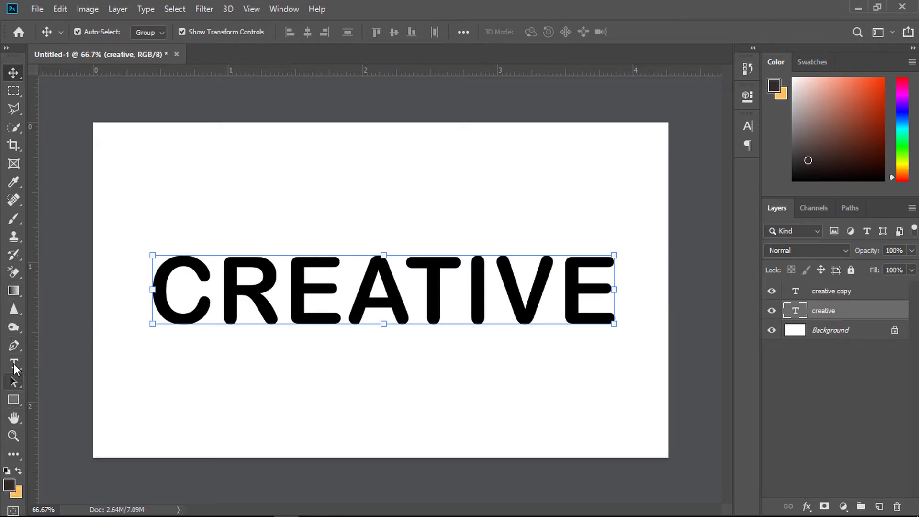
pyautogui.click(14, 364)
pyautogui.click(251, 296)
# Step: Colour all the copied CREATIVE text bright blue #038ff1 and commit the edit
pyautogui.hotkey('ctrl', 'a')
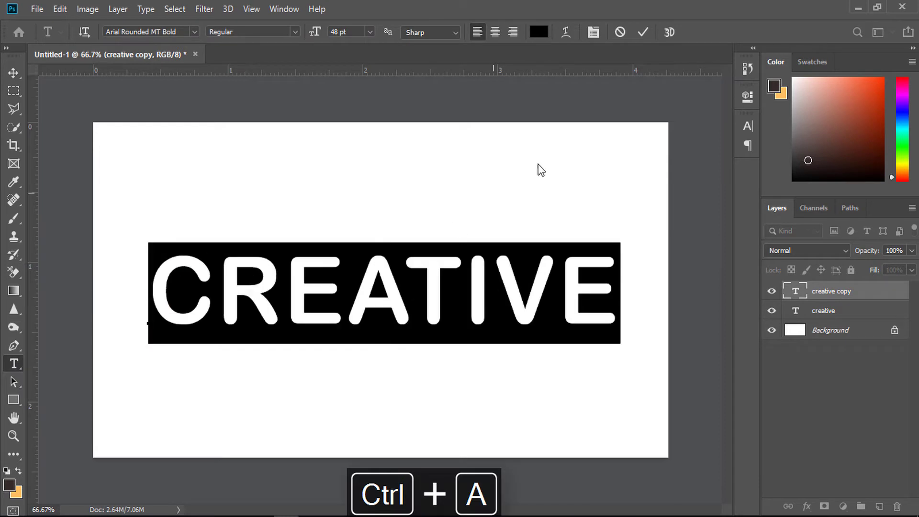
pyautogui.click(538, 31)
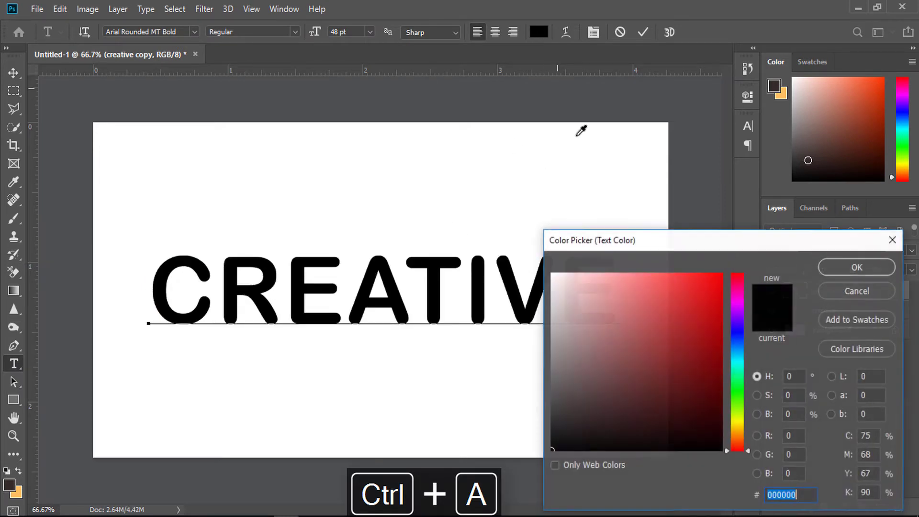
pyautogui.click(734, 349)
pyautogui.click(715, 314)
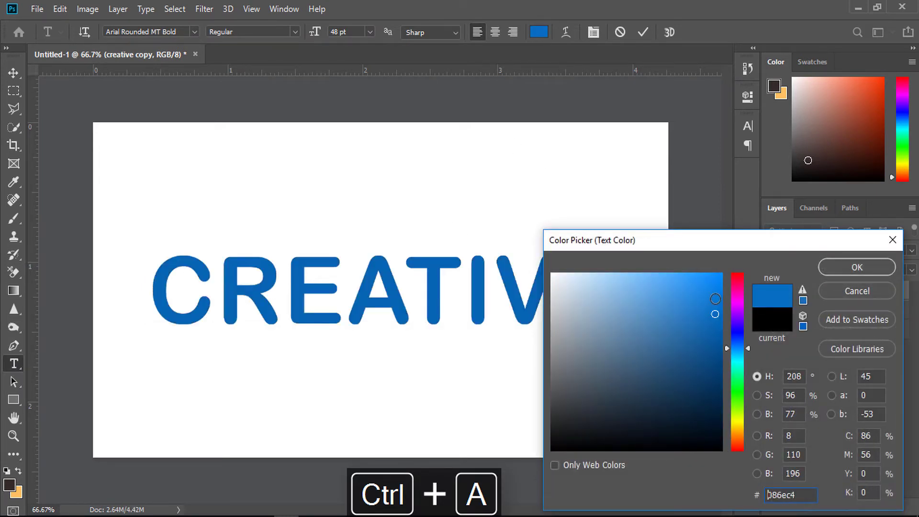
pyautogui.moveTo(715, 299); pyautogui.dragTo(709, 282)
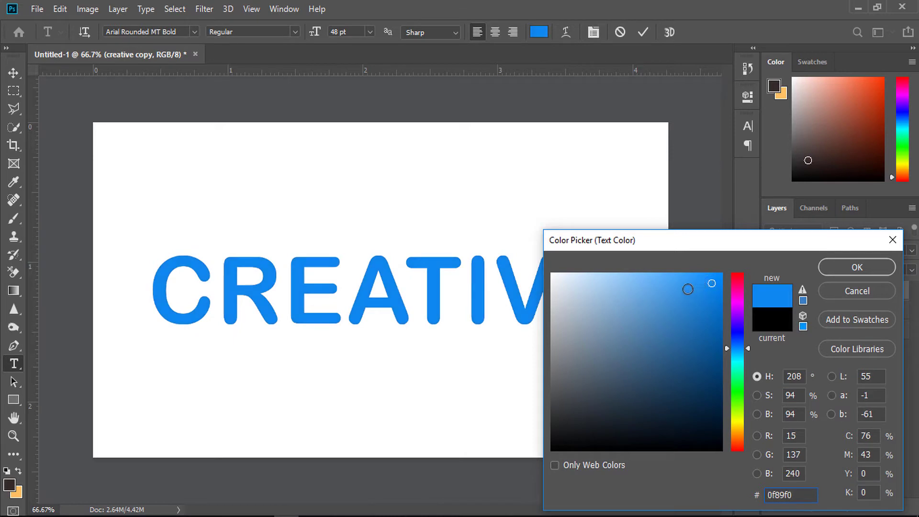
pyautogui.moveTo(735, 353)
pyautogui.mouseDown()
pyautogui.moveTo(739, 362)
pyautogui.moveTo(734, 349)
pyautogui.mouseUp()
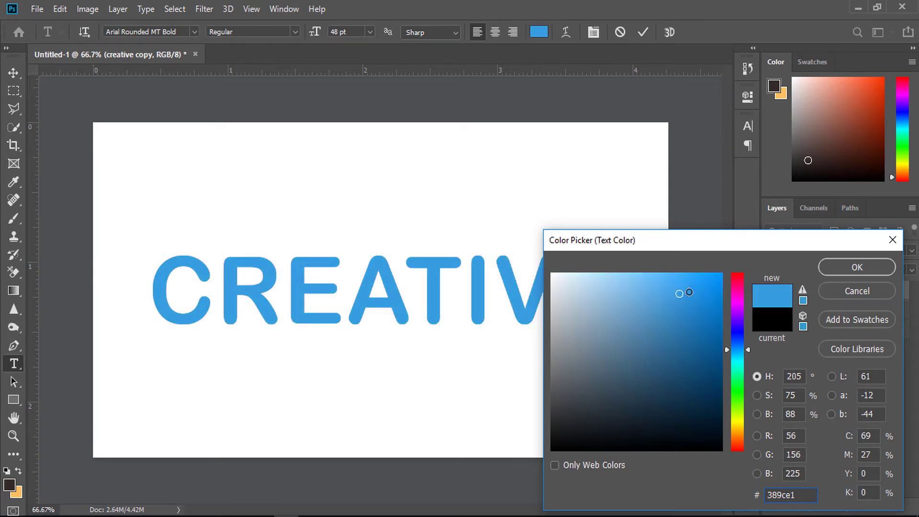
pyautogui.moveTo(689, 292); pyautogui.dragTo(728, 280)
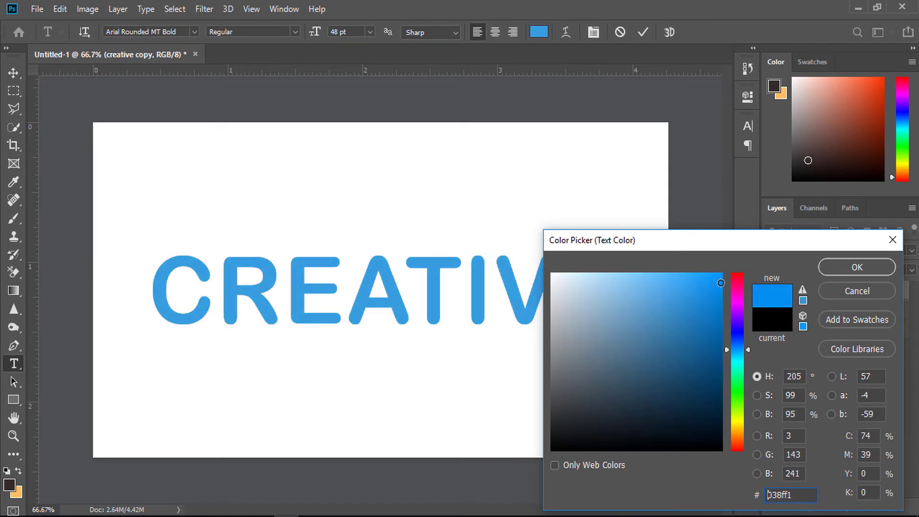
pyautogui.click(842, 271)
pyautogui.click(826, 298)
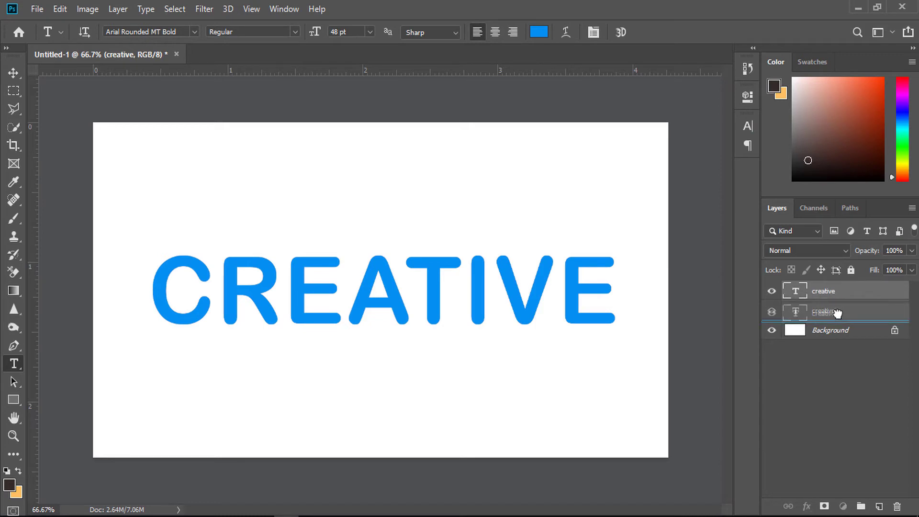
# Step: Move the blue text layer below the black one and offset it slightly left
pyautogui.moveTo(833, 294); pyautogui.dragTo(834, 313)
pyautogui.click(14, 77)
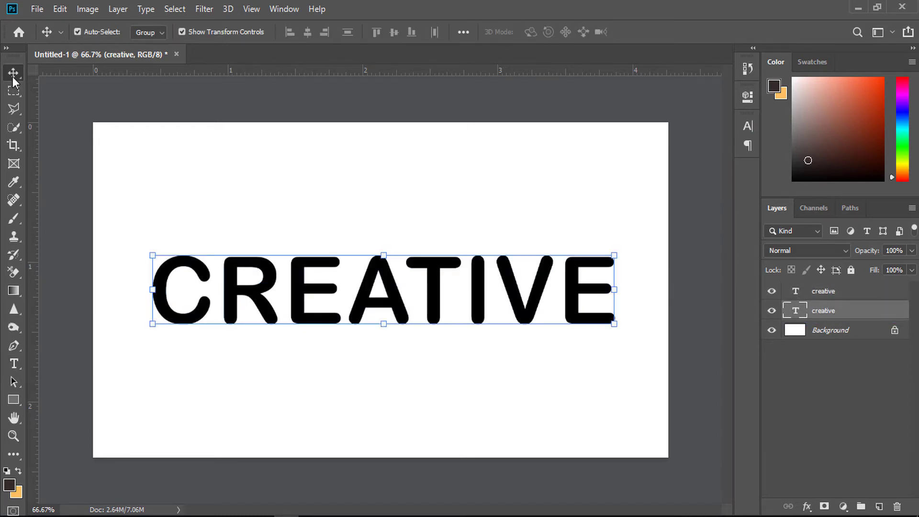
pyautogui.press('Left')
pyautogui.press('Left')
pyautogui.press('Left')
pyautogui.press('Left')
pyautogui.press('Left')
pyautogui.press('Left')
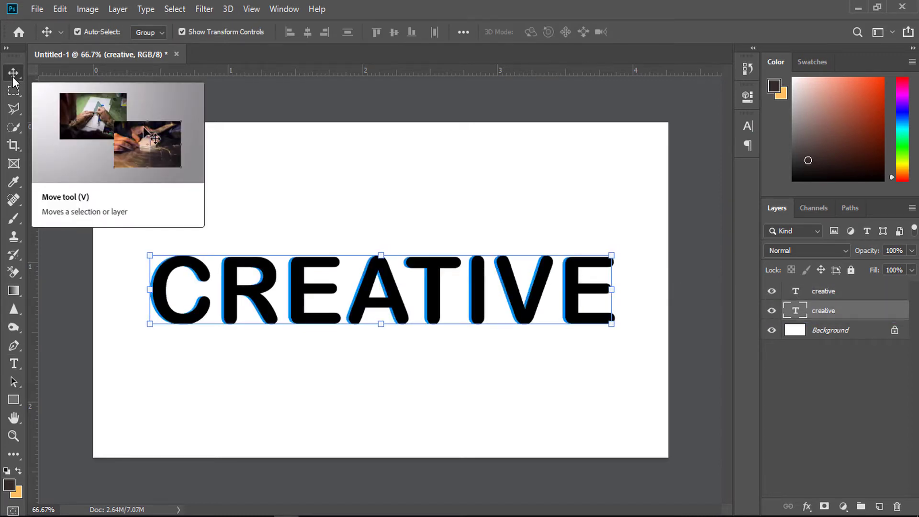
pyautogui.press('Left')
pyautogui.press('Left')
pyautogui.press('Left')
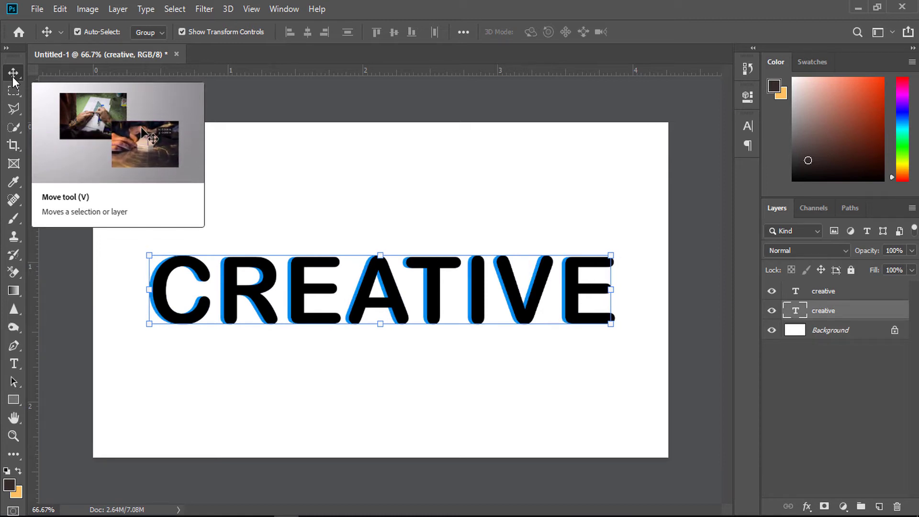
pyautogui.press('Right')
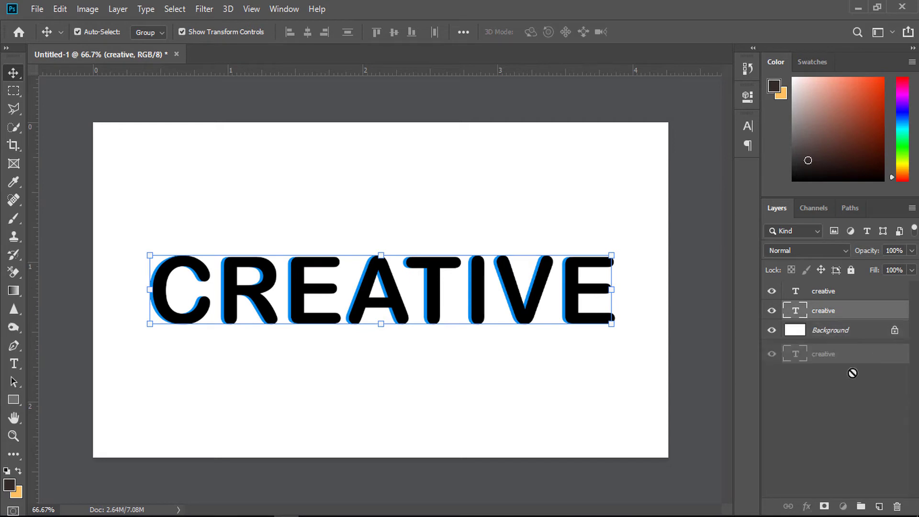
# Step: Duplicate the blue CREATIVE layer and select the bottom creative text layer
pyautogui.moveTo(841, 316); pyautogui.dragTo(878, 506)
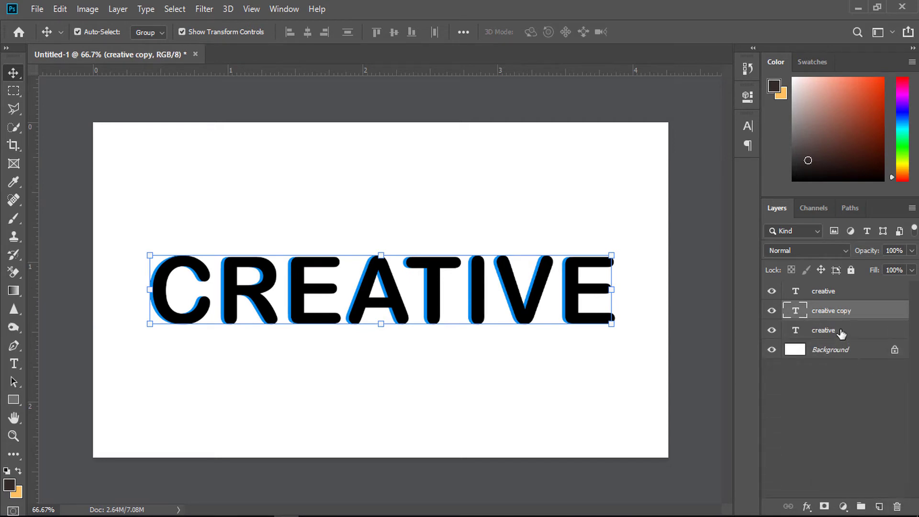
pyautogui.click(841, 331)
pyautogui.click(13, 364)
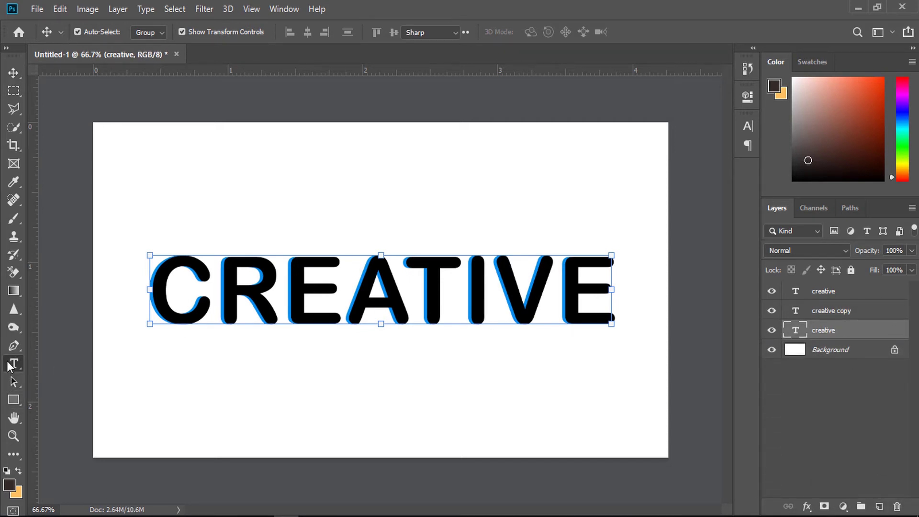
pyautogui.click(536, 305)
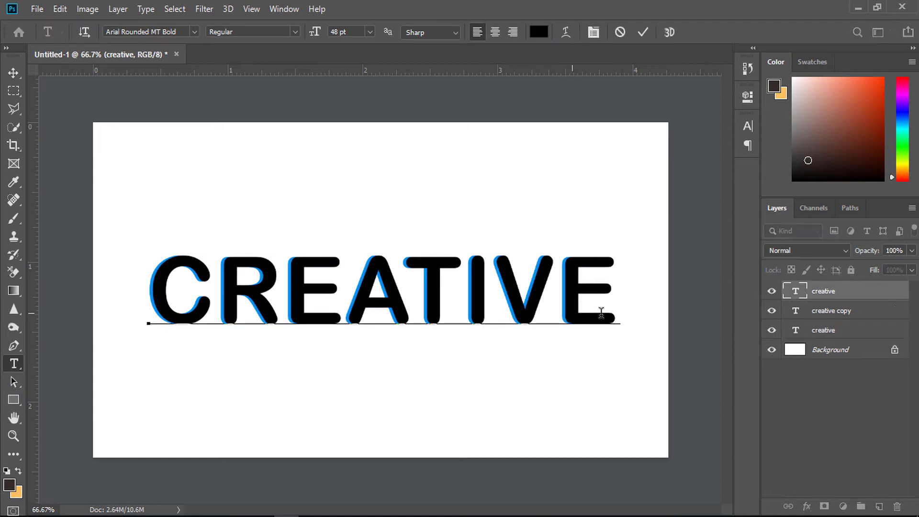
pyautogui.click(824, 335)
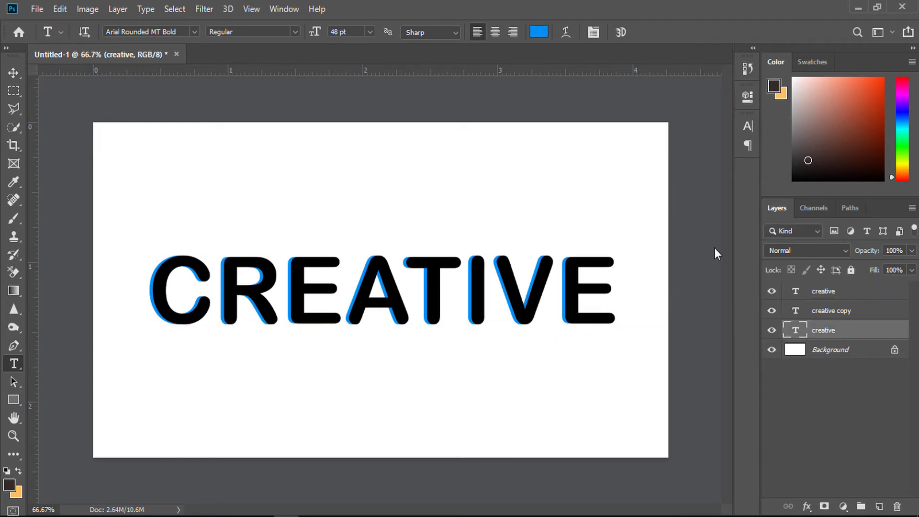
# Step: Colour the bottom CREATIVE text red #f10330, toggling the blue copy's visibility to check
pyautogui.click(540, 32)
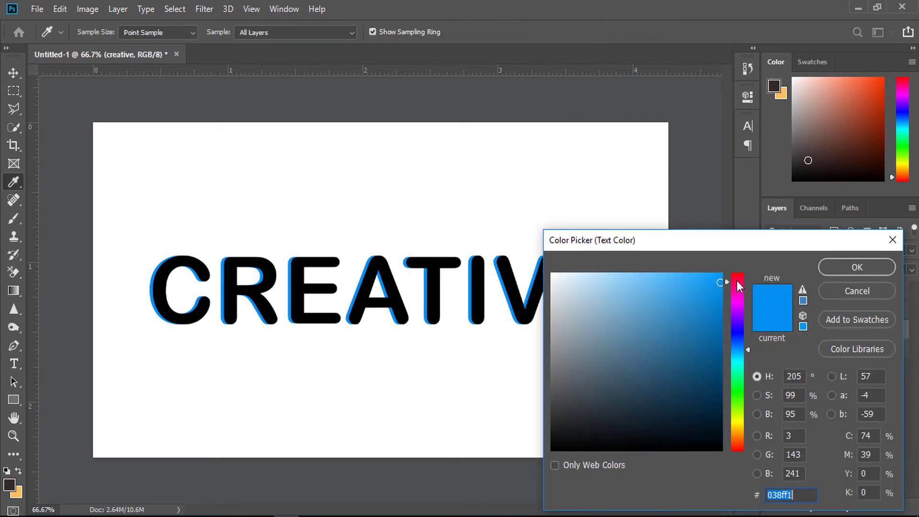
pyautogui.click(737, 281)
pyautogui.click(737, 278)
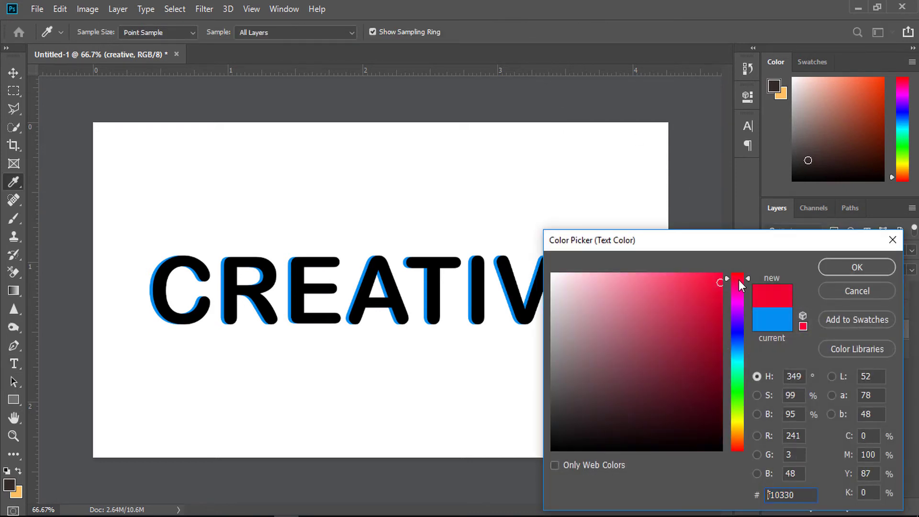
pyautogui.click(848, 268)
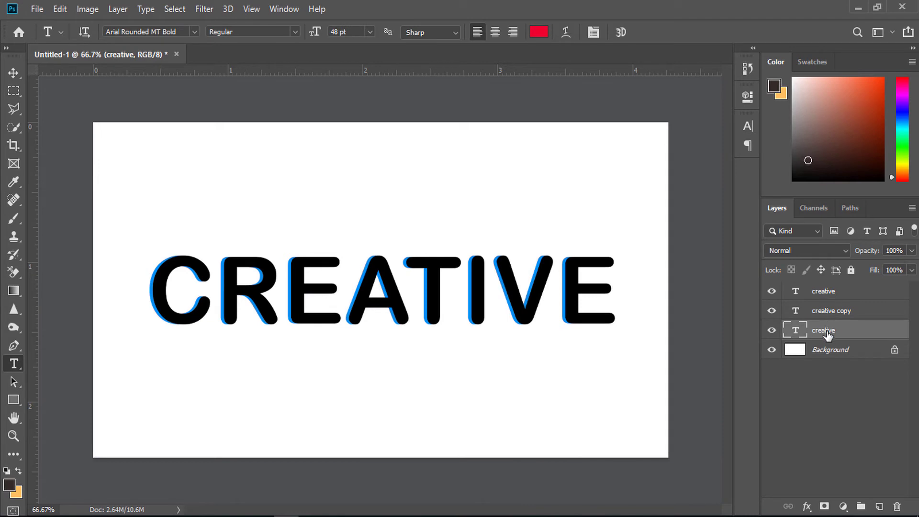
pyautogui.click(771, 311)
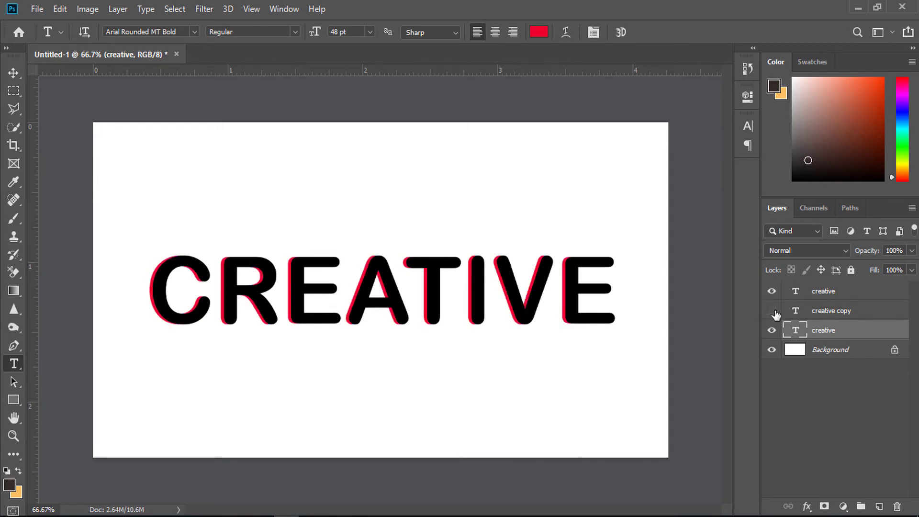
pyautogui.click(773, 311)
pyautogui.click(13, 72)
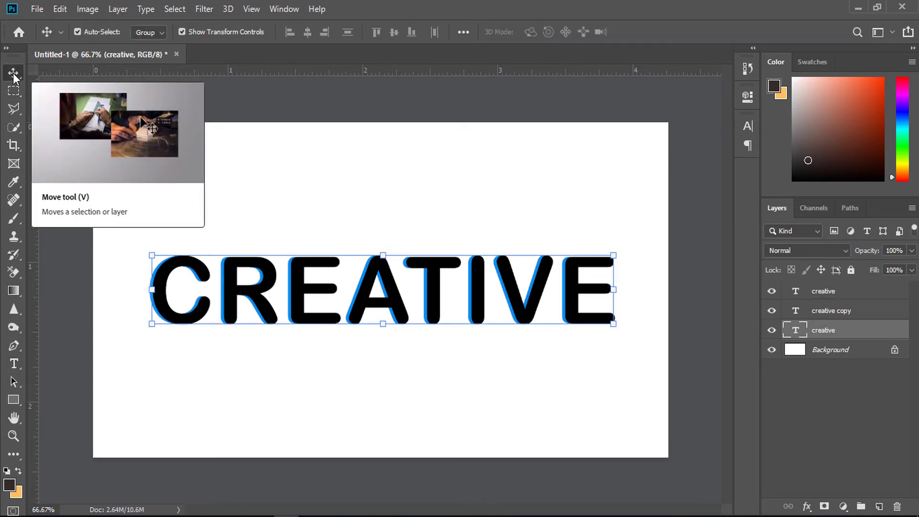
# Step: Nudge the red copy two pixels right so red edges show beside the black word
pyautogui.press('Right')
pyautogui.press('Right')
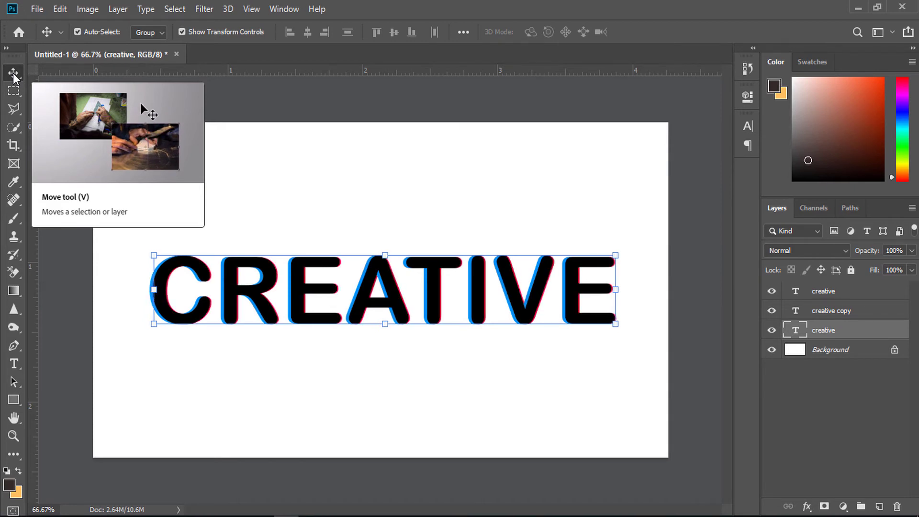
pyautogui.press('Right')
pyautogui.press('Right')
pyautogui.press('Right')
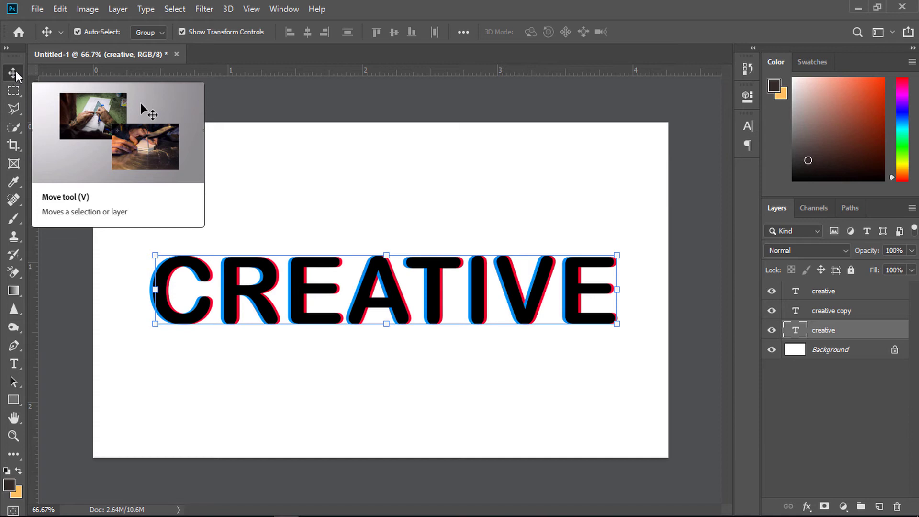
pyautogui.click(14, 90)
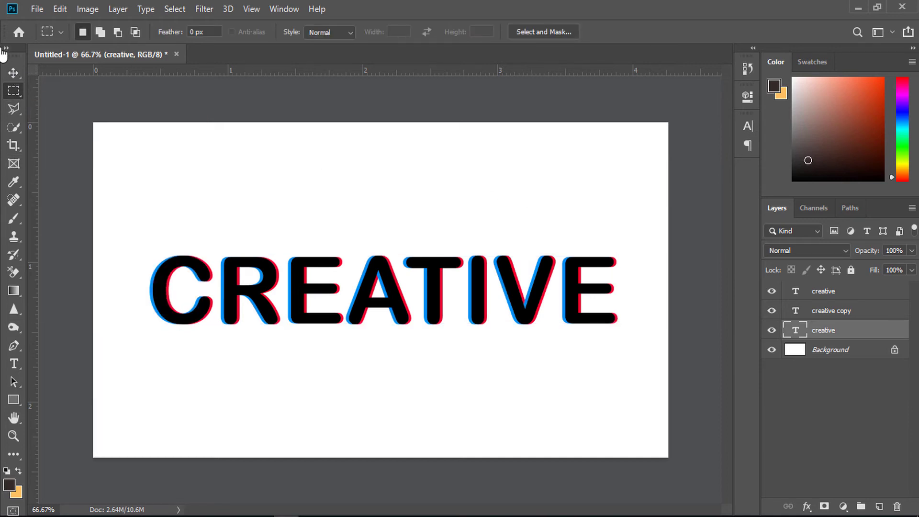
pyautogui.click(10, 75)
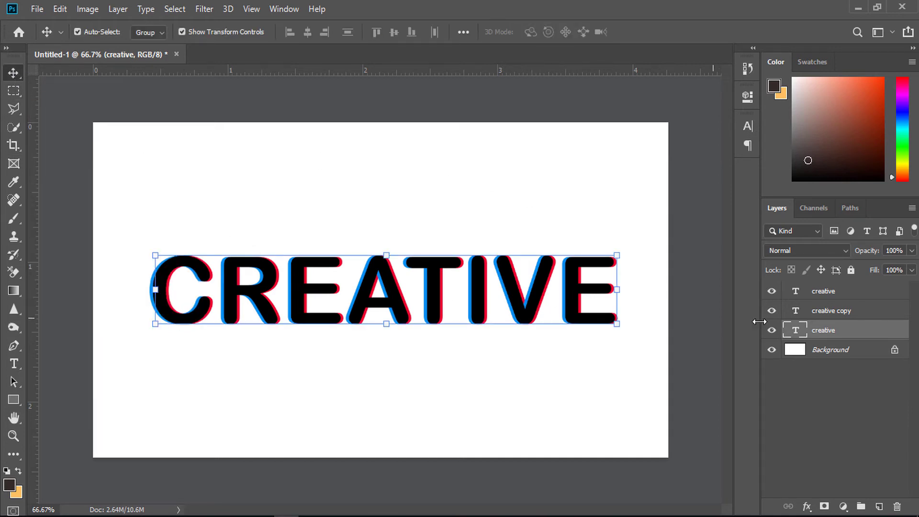
# Step: Scale all three CREATIVE layers together to about 89% and centre them on the canvas
pyautogui.keyDown('ctrl'); pyautogui.click(820, 296); pyautogui.keyUp('ctrl')
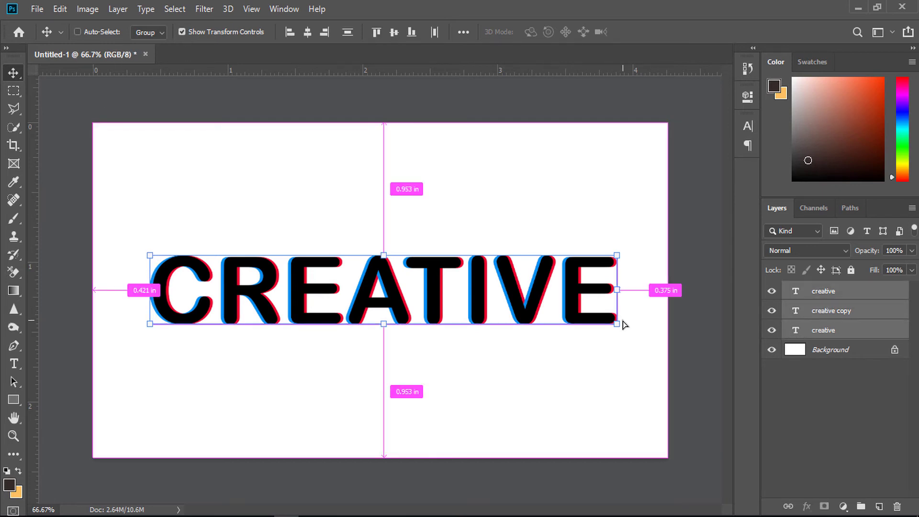
pyautogui.hotkey('ctrl', 't')
pyautogui.moveTo(617, 322); pyautogui.dragTo(556, 308)
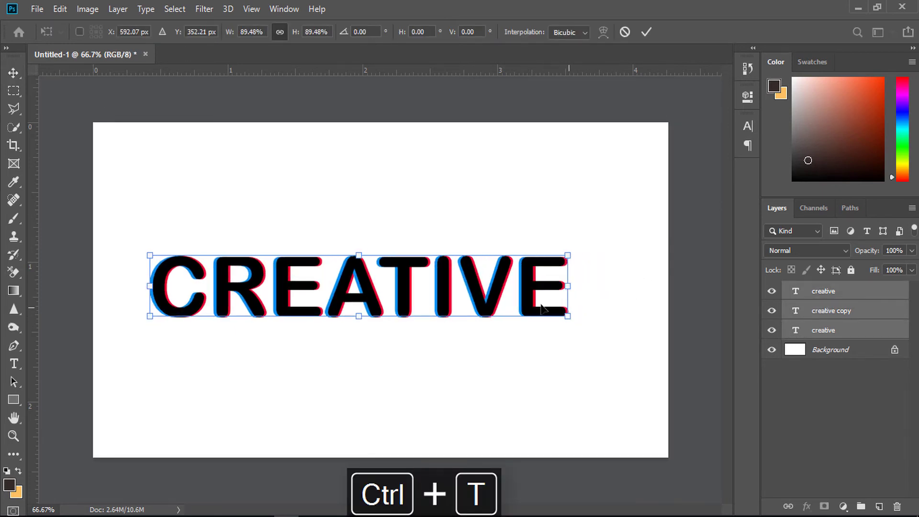
pyautogui.moveTo(447, 287); pyautogui.dragTo(465, 259)
pyautogui.hotkey('ctrl', 'Return')
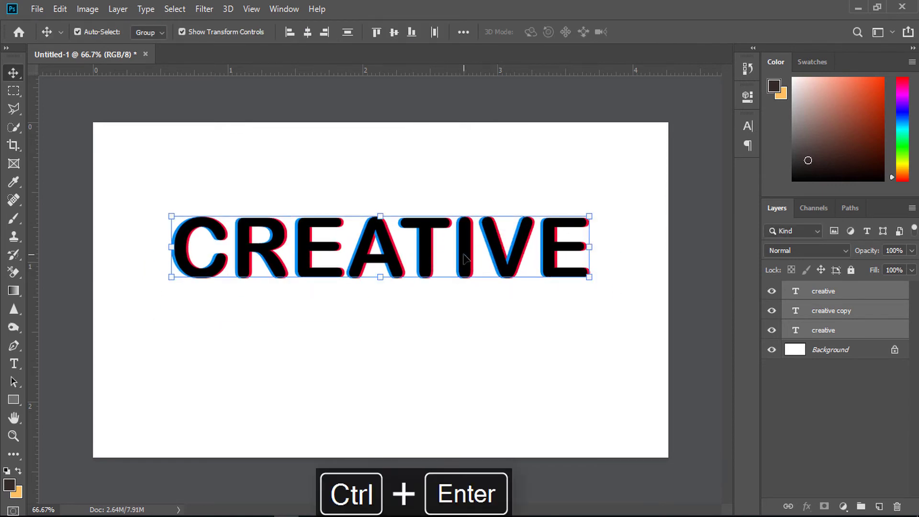
pyautogui.click(842, 352)
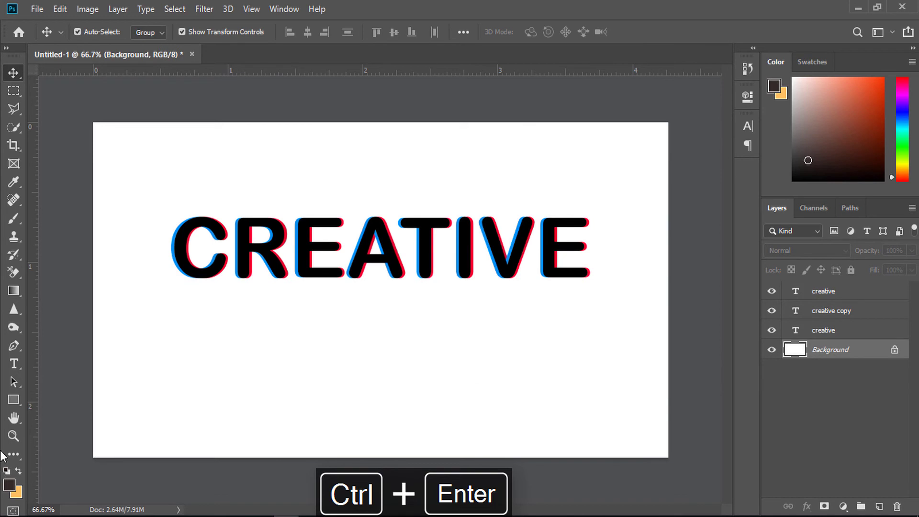
# Step: Set a light grey foreground colour and draw a rectangle covering the whole canvas
pyautogui.click(14, 394)
pyautogui.click(8, 485)
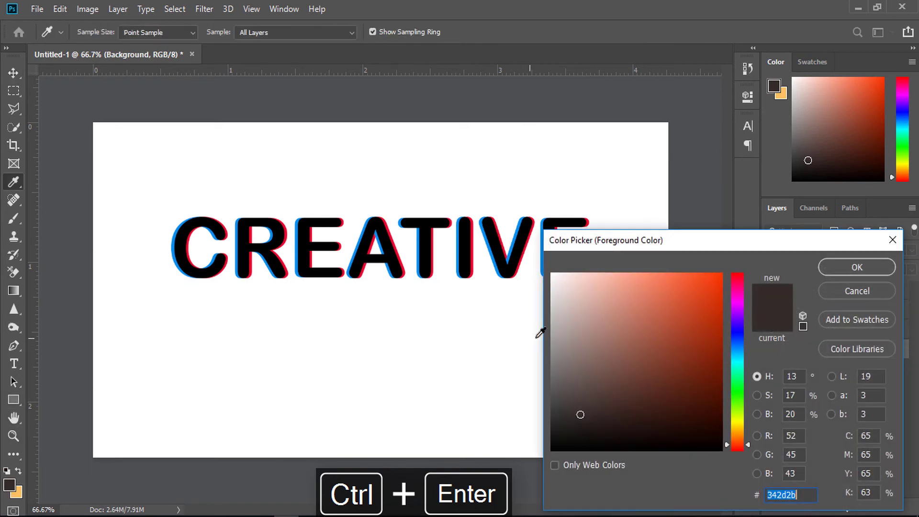
pyautogui.click(553, 310)
pyautogui.click(835, 267)
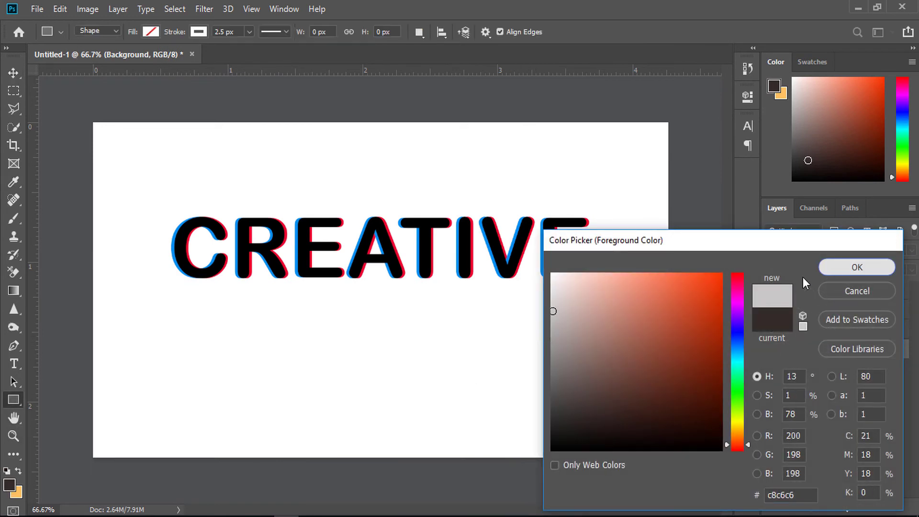
pyautogui.moveTo(72, 94)
pyautogui.mouseDown()
pyautogui.moveTo(614, 474)
pyautogui.moveTo(692, 466)
pyautogui.mouseUp()
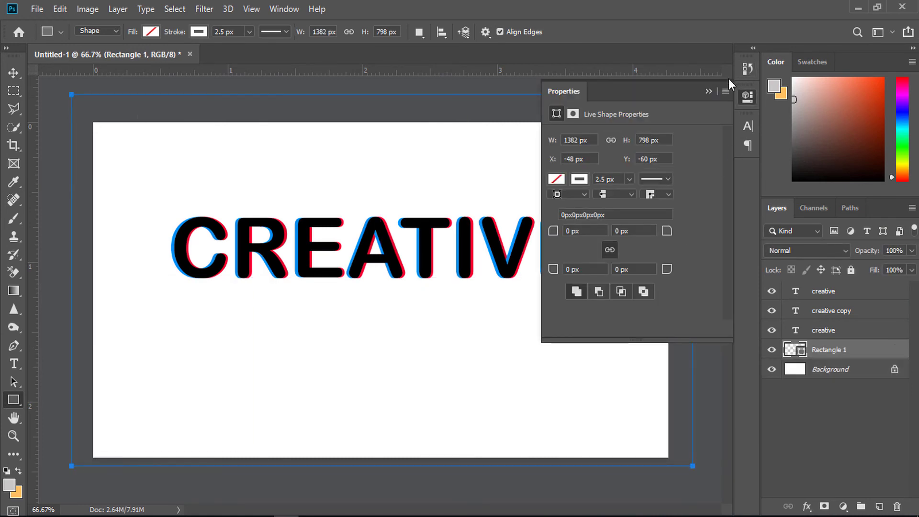
pyautogui.click(708, 91)
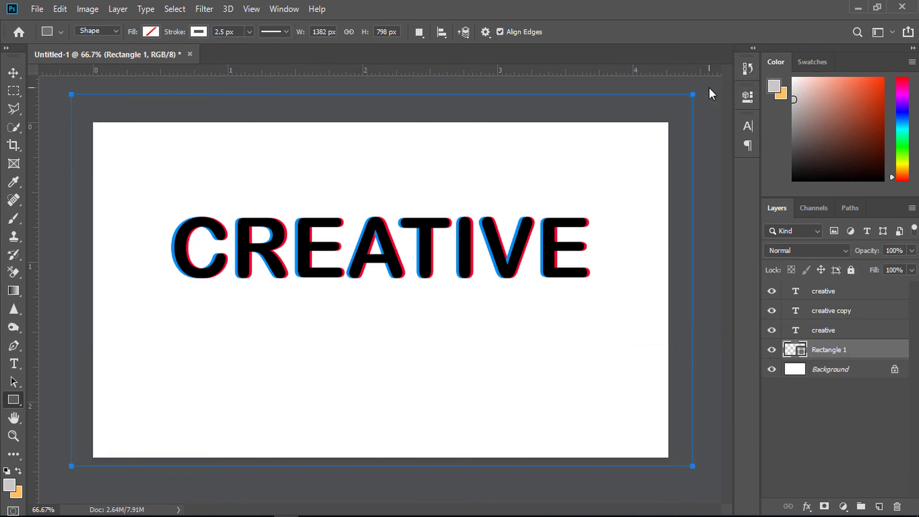
# Step: Set the rectangle's fill to a very light grey, #ebebeb
pyautogui.click(152, 31)
pyautogui.click(221, 57)
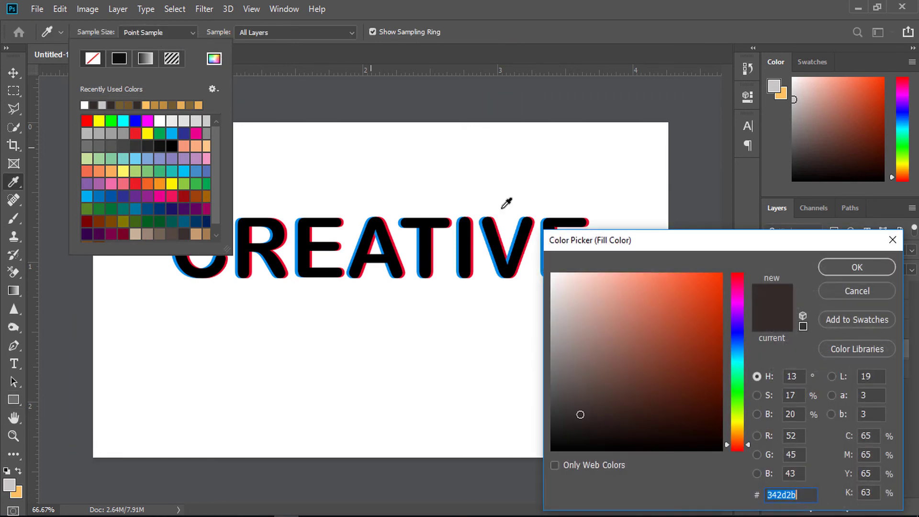
pyautogui.moveTo(556, 330)
pyautogui.mouseDown()
pyautogui.moveTo(550, 314)
pyautogui.moveTo(559, 327)
pyautogui.mouseUp()
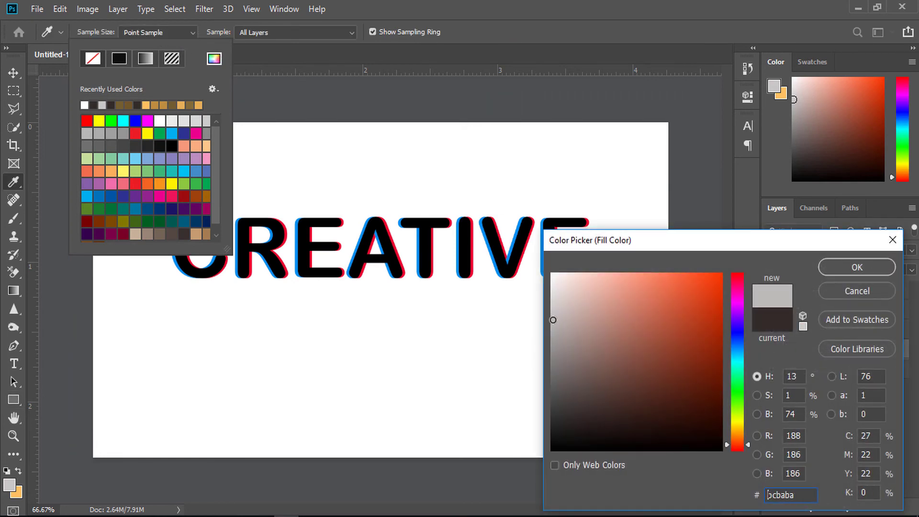
pyautogui.click(834, 270)
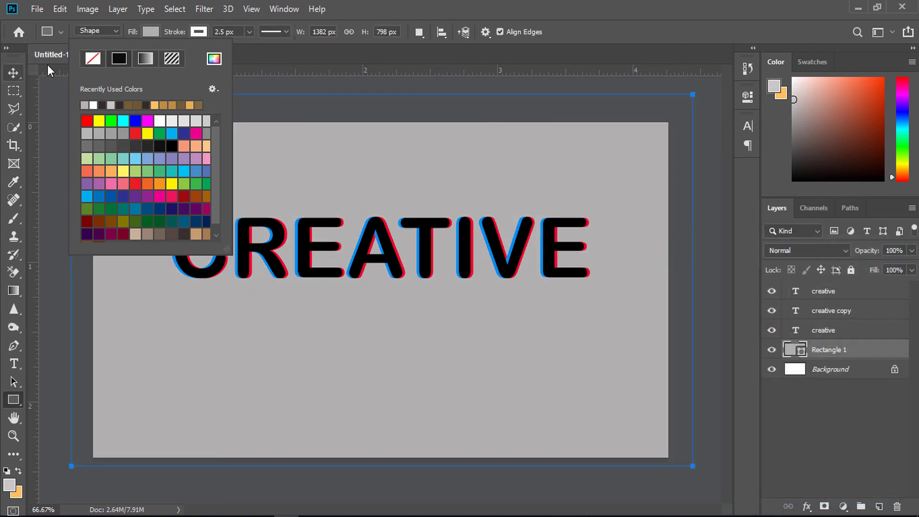
pyautogui.click(214, 58)
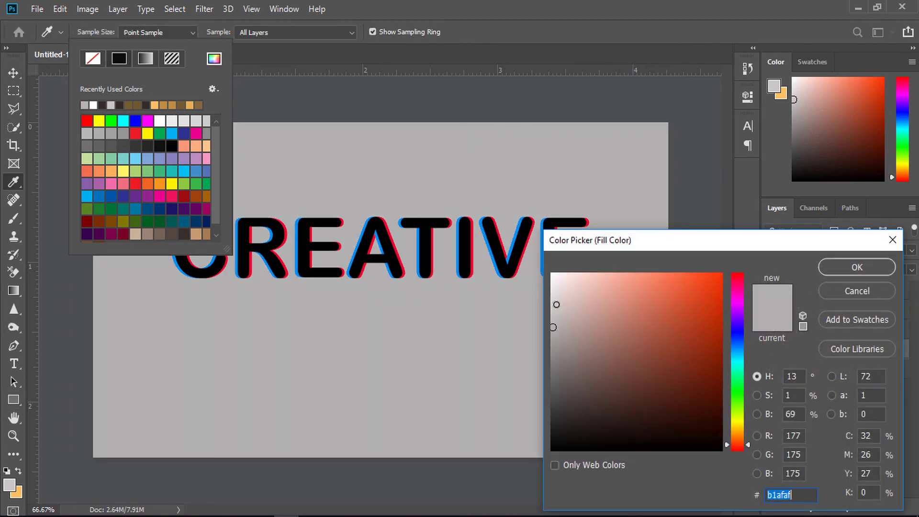
pyautogui.moveTo(556, 305); pyautogui.dragTo(549, 287)
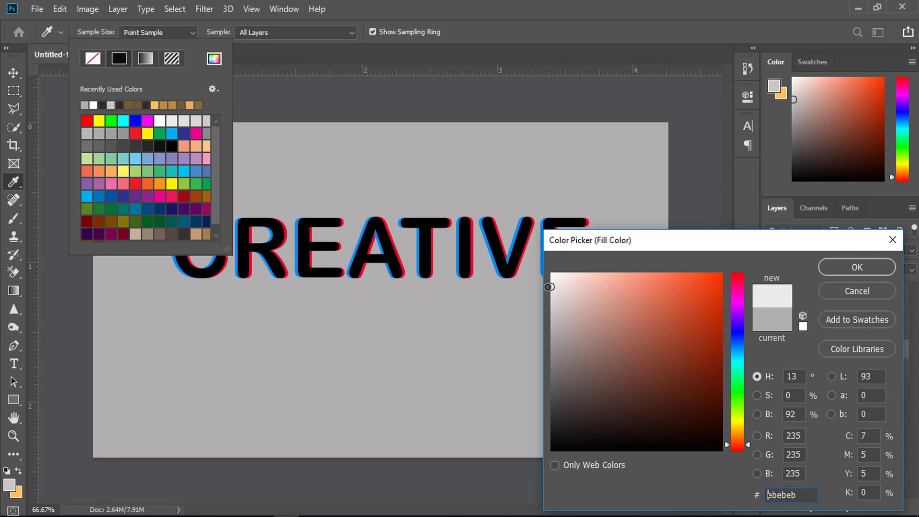
pyautogui.click(885, 268)
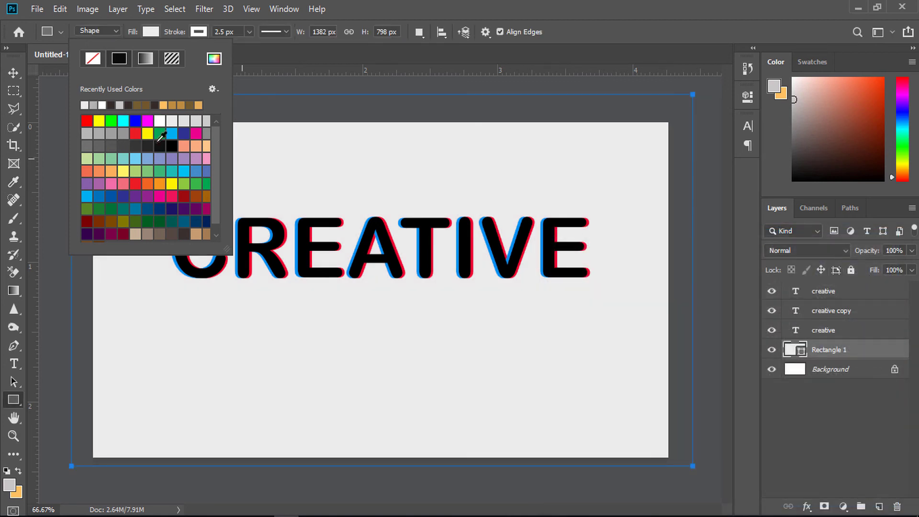
# Step: Select all three CREATIVE text layers and drag them down to the grey background's vertical centre
pyautogui.press('m')
pyautogui.click(14, 73)
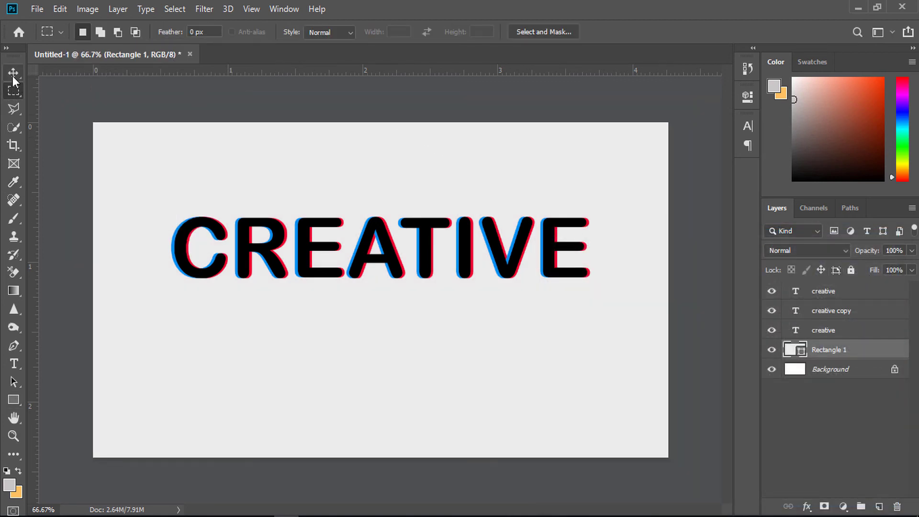
pyautogui.click(835, 330)
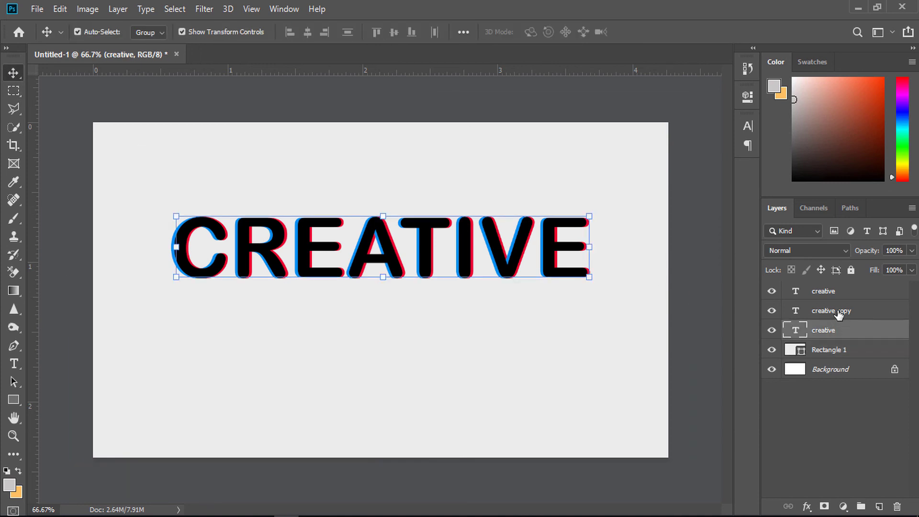
pyautogui.keyDown('shift'); pyautogui.click(835, 311); pyautogui.keyUp('shift')
pyautogui.keyDown('shift'); pyautogui.click(835, 291); pyautogui.keyUp('shift')
pyautogui.moveTo(432, 245); pyautogui.dragTo(439, 285)
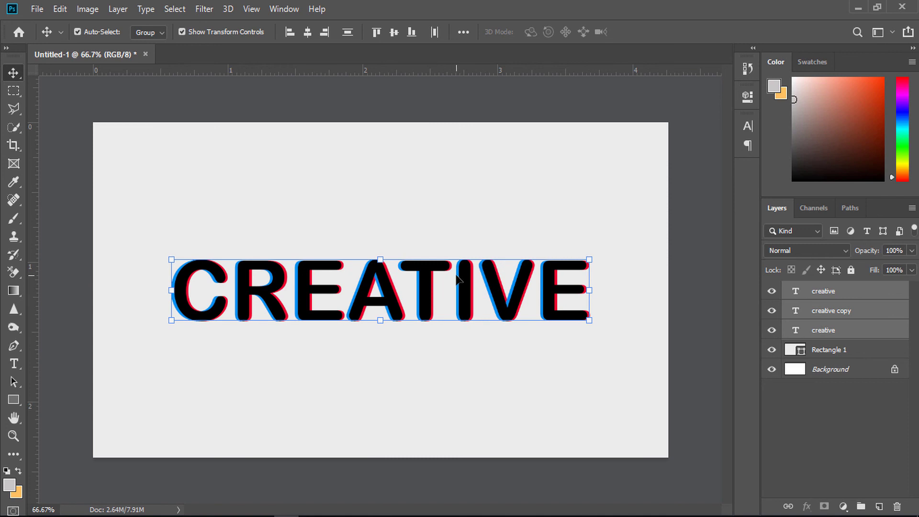
pyautogui.hotkey('ctrl', '=')
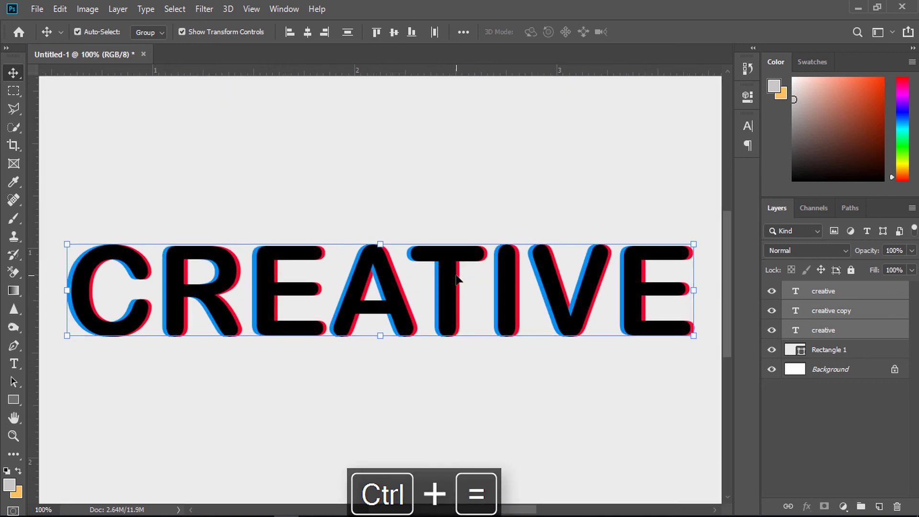